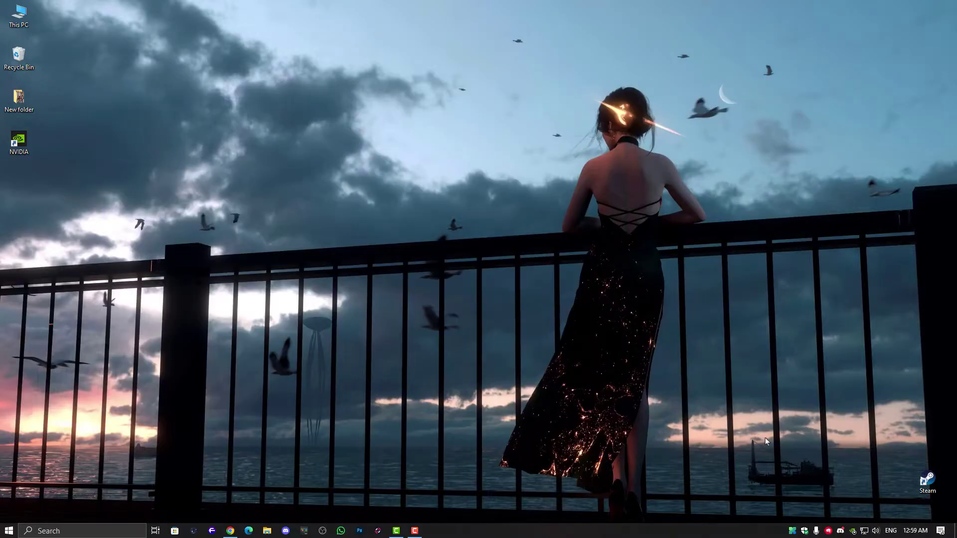
- Refresh the desktop from its right-click shortcut menu
right_click(611, 280)
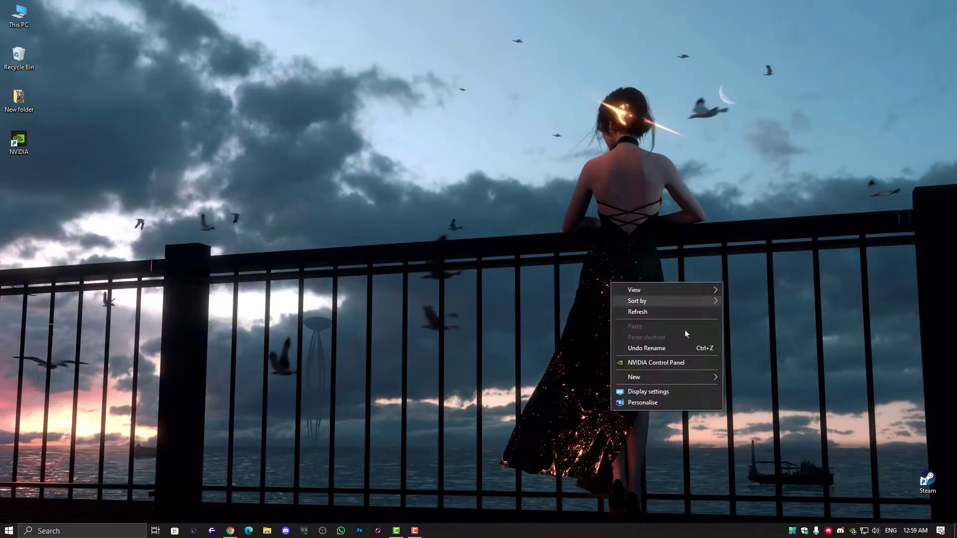
click(684, 315)
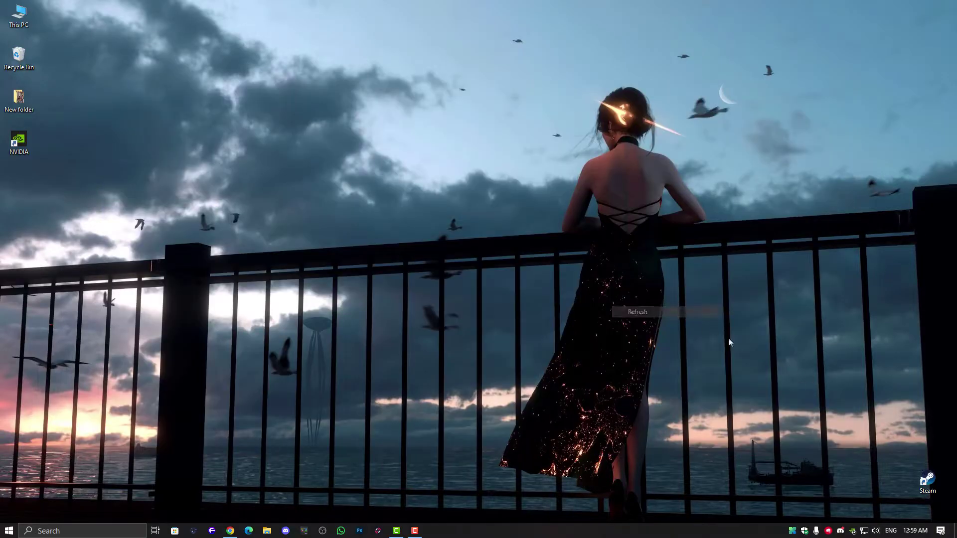
right_click(790, 352)
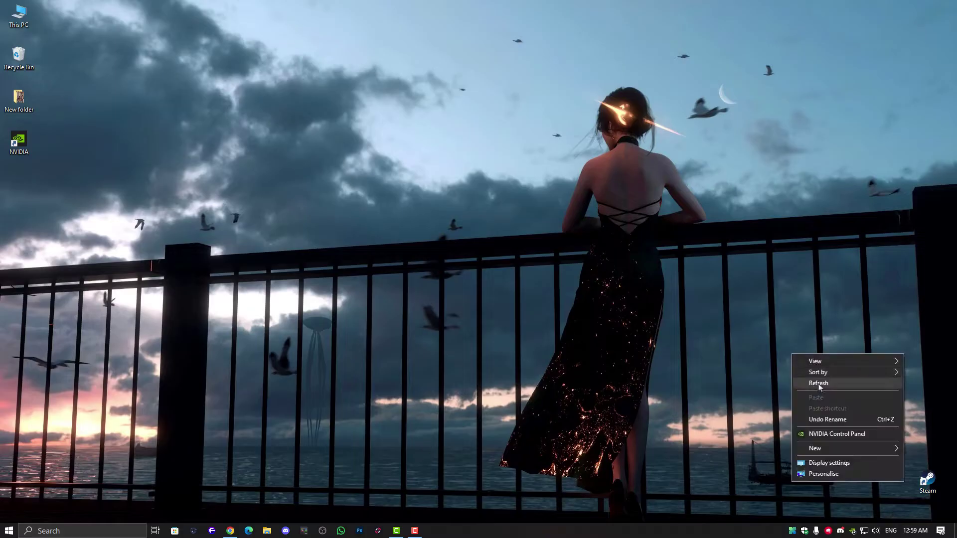
click(821, 394)
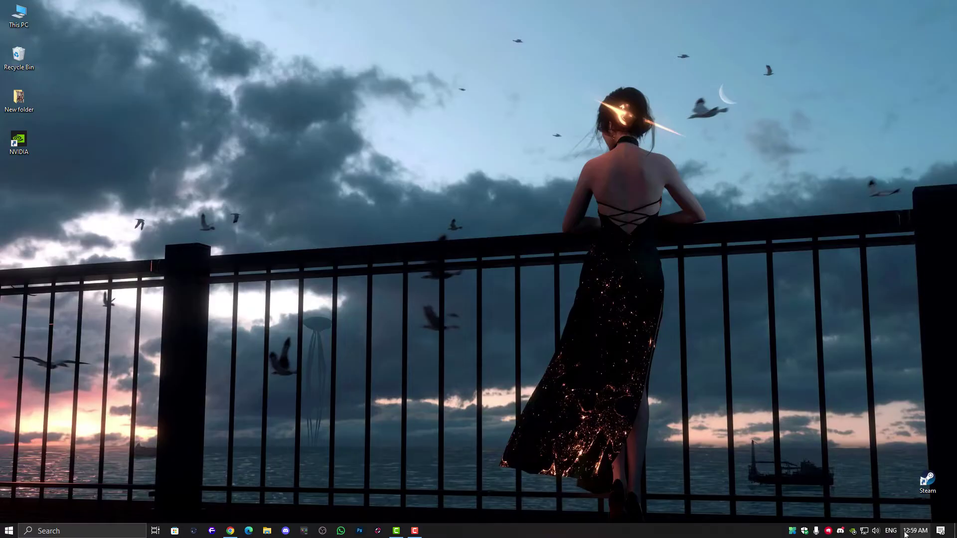
mouse_move(914, 531)
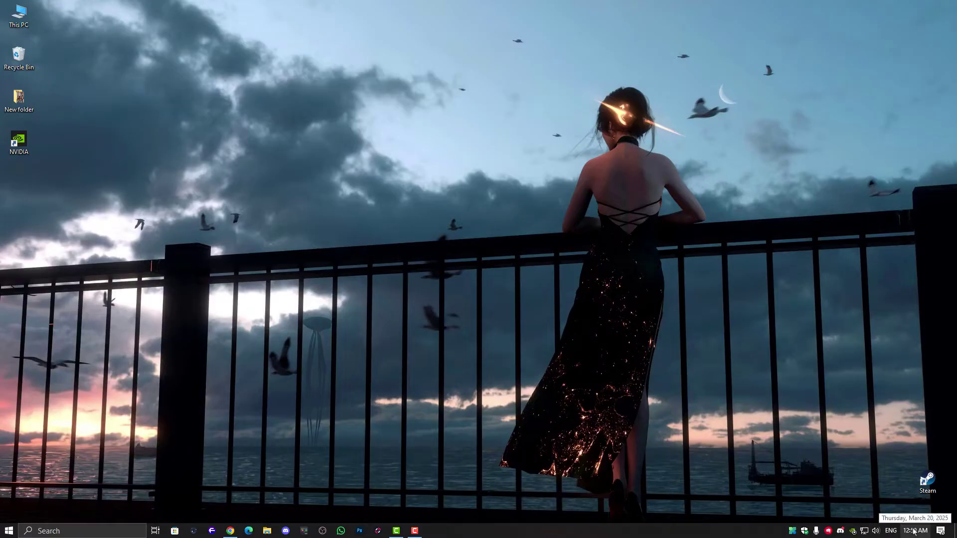
- Reach the Date & time page of Windows Settings via Win+I and Time & Language
key(super+i)
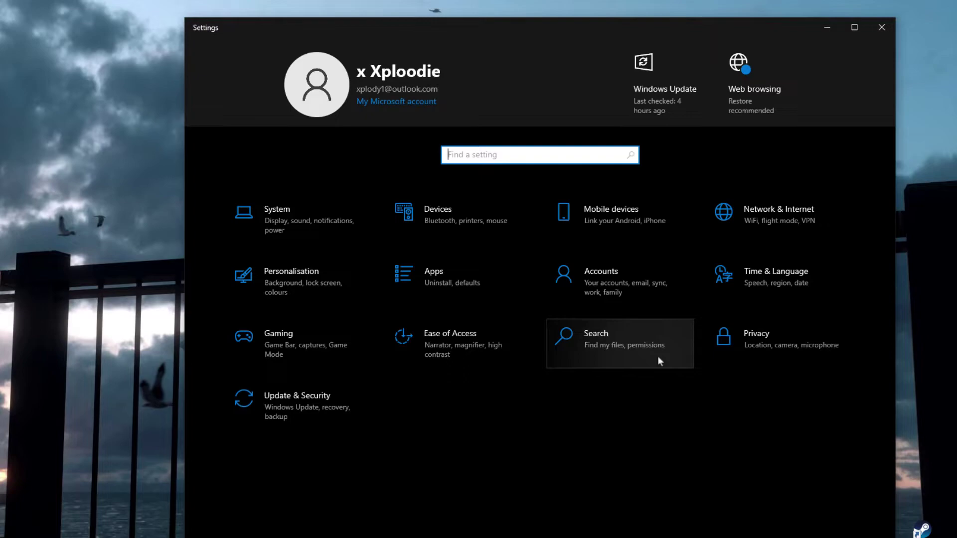
click(772, 289)
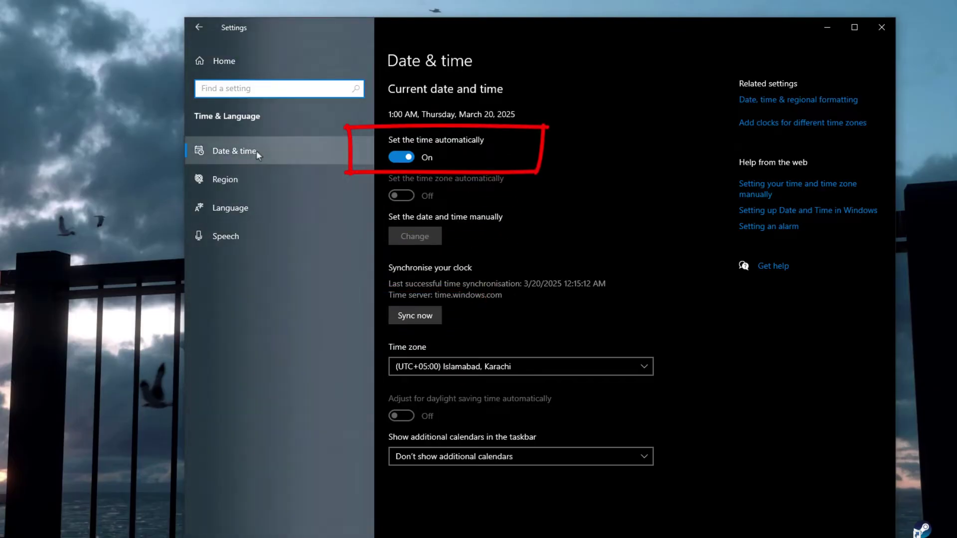
- Turn off automatic time and confirm 1:00 AM, March 20, 2025 in the Change dialog
click(403, 157)
click(423, 237)
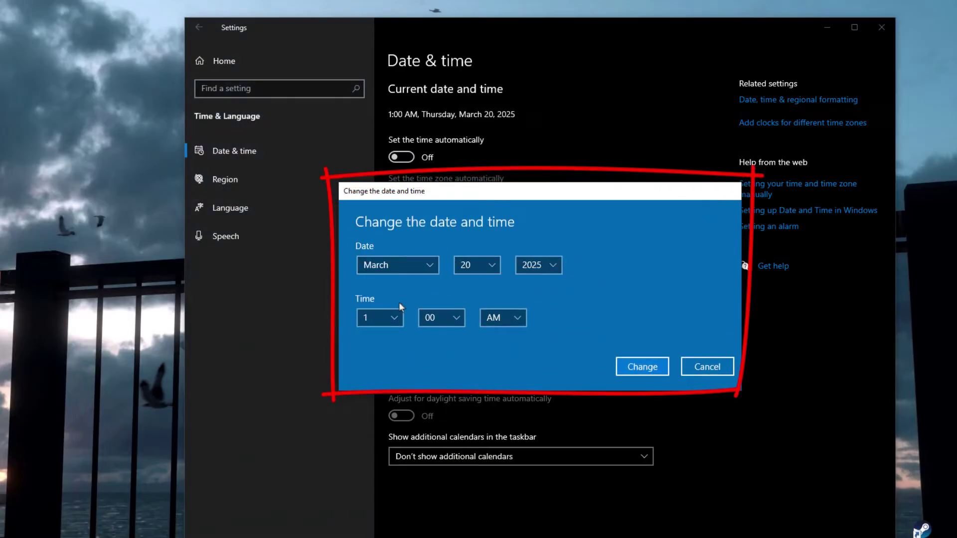
click(657, 375)
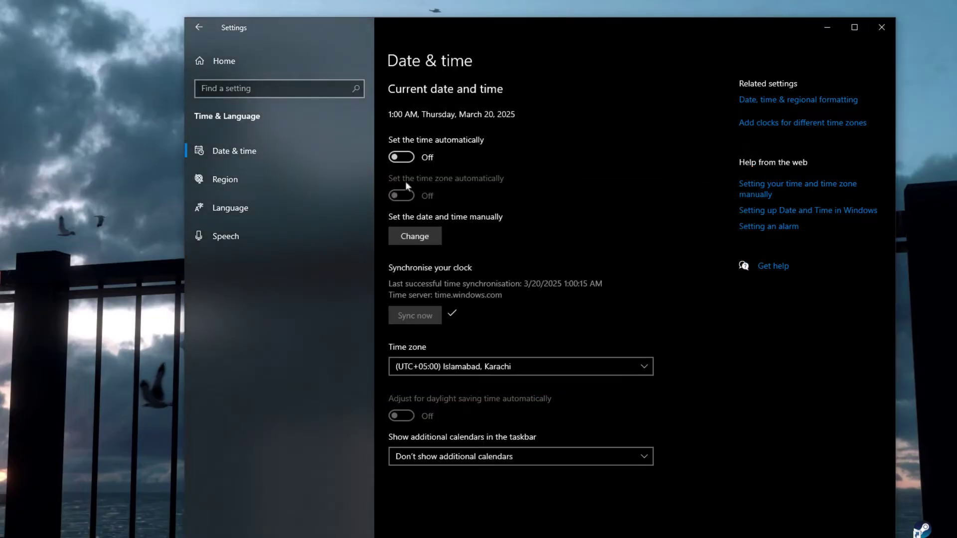